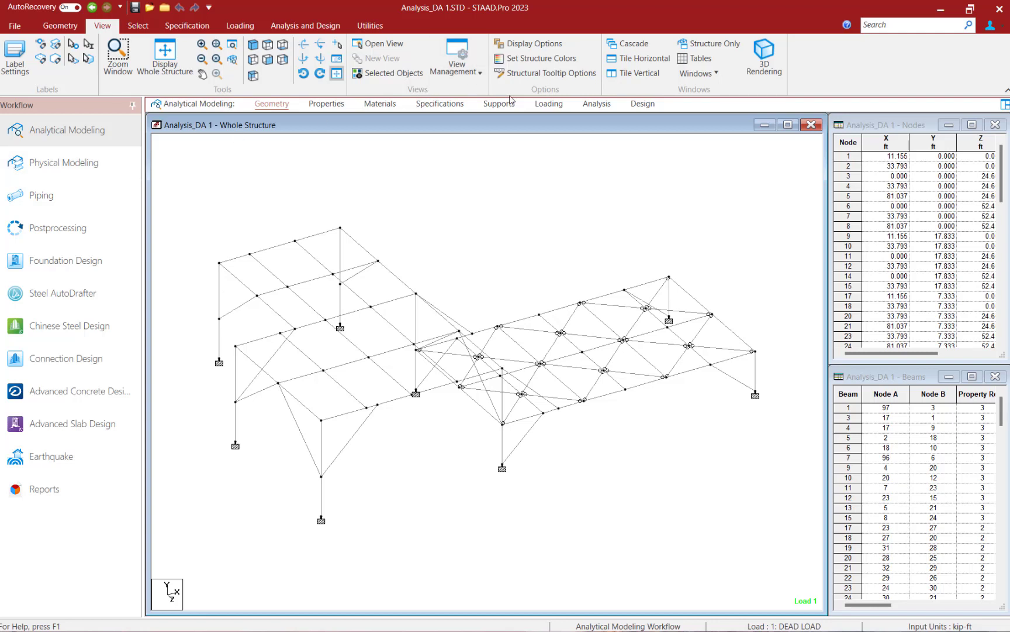
# - Add a FLEX parameter with a value of 1 to the Direct Analysis Definition
pyautogui.click(539, 106)
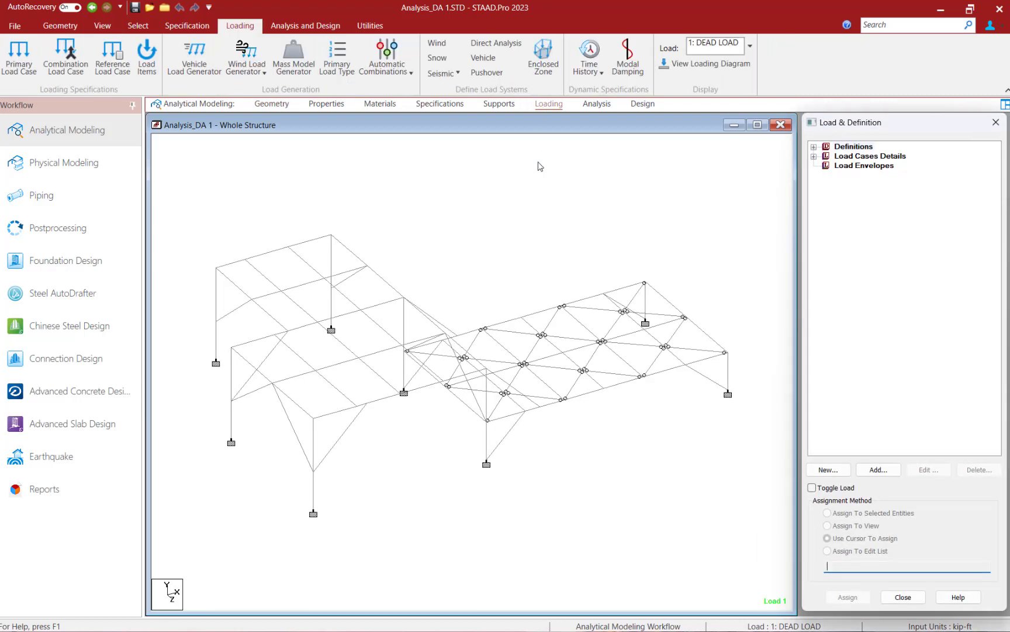
pyautogui.click(813, 147)
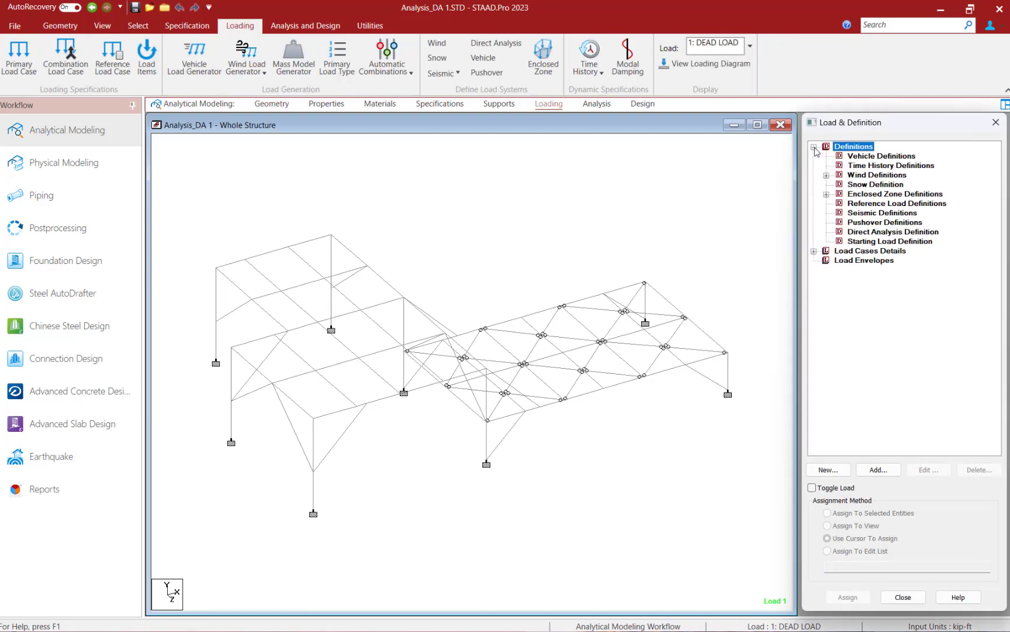
pyautogui.click(866, 232)
pyautogui.click(23, 241)
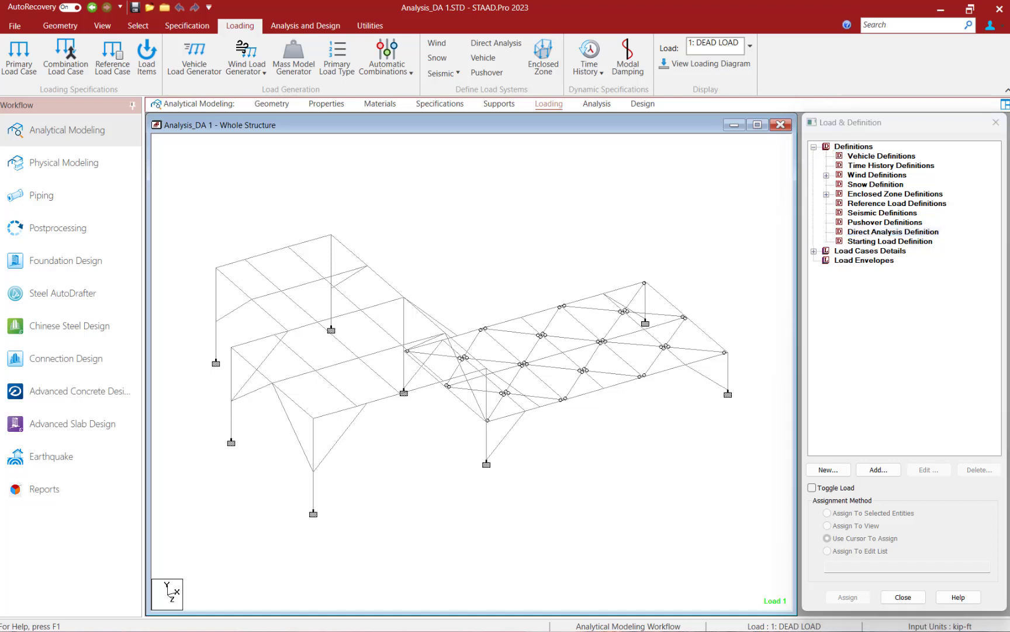
pyautogui.click(895, 232)
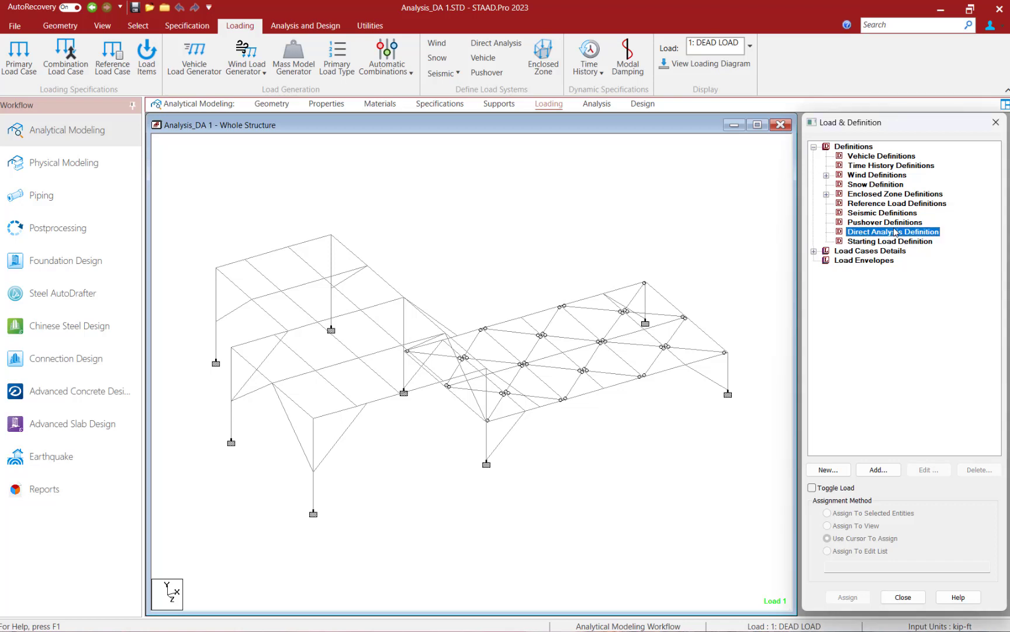
pyautogui.click(880, 471)
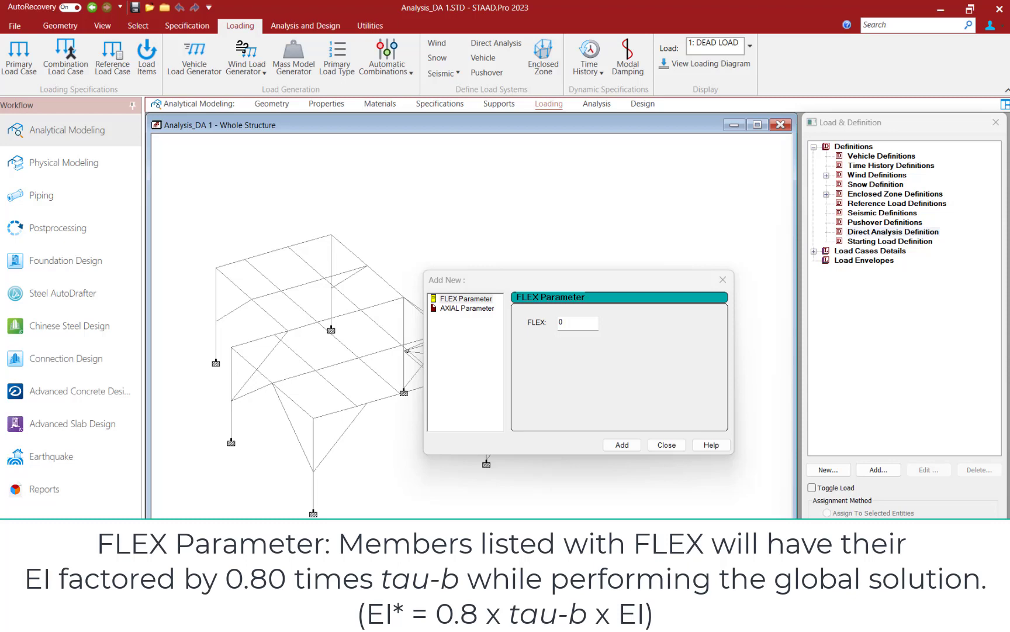
pyautogui.click(560, 364)
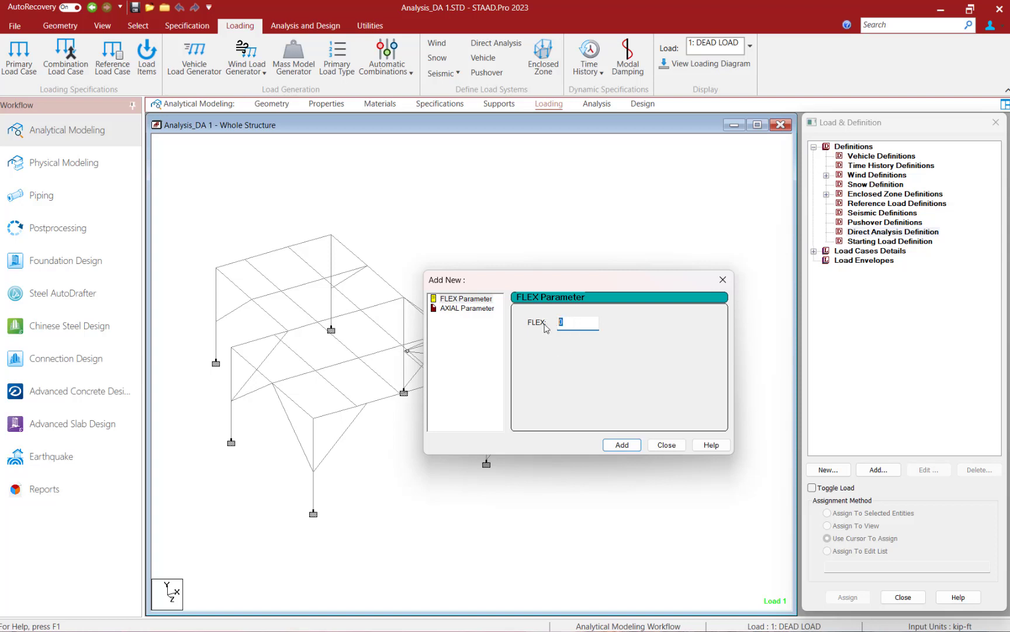
pyautogui.write('1')
pyautogui.click(621, 446)
# - Add an AXIAL parameter to the Direct Analysis Definition and finish adding parameters
pyautogui.click(459, 309)
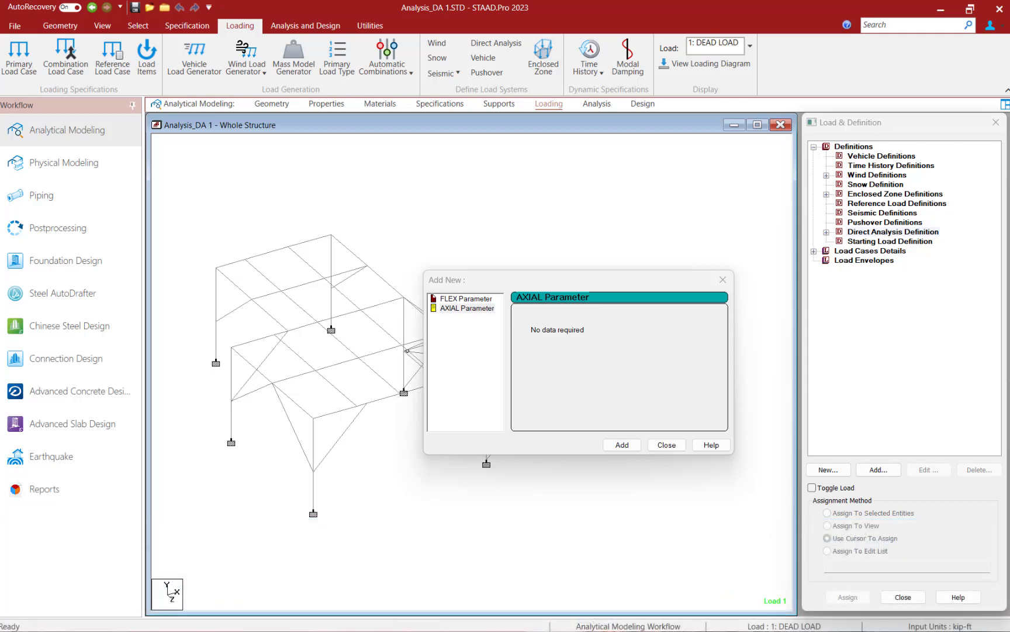
pyautogui.click(447, 309)
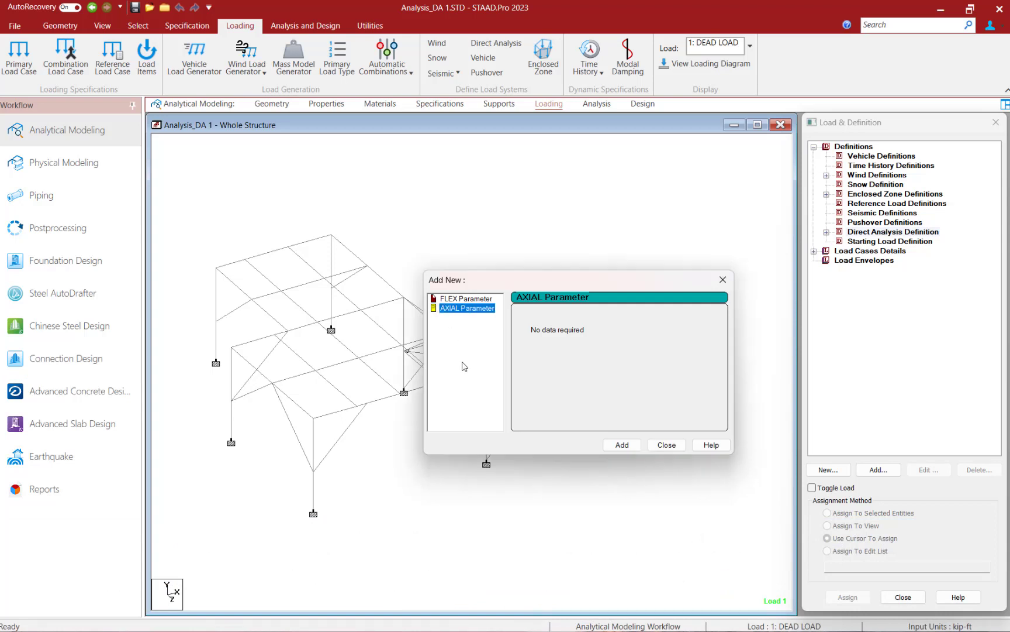
pyautogui.click(622, 446)
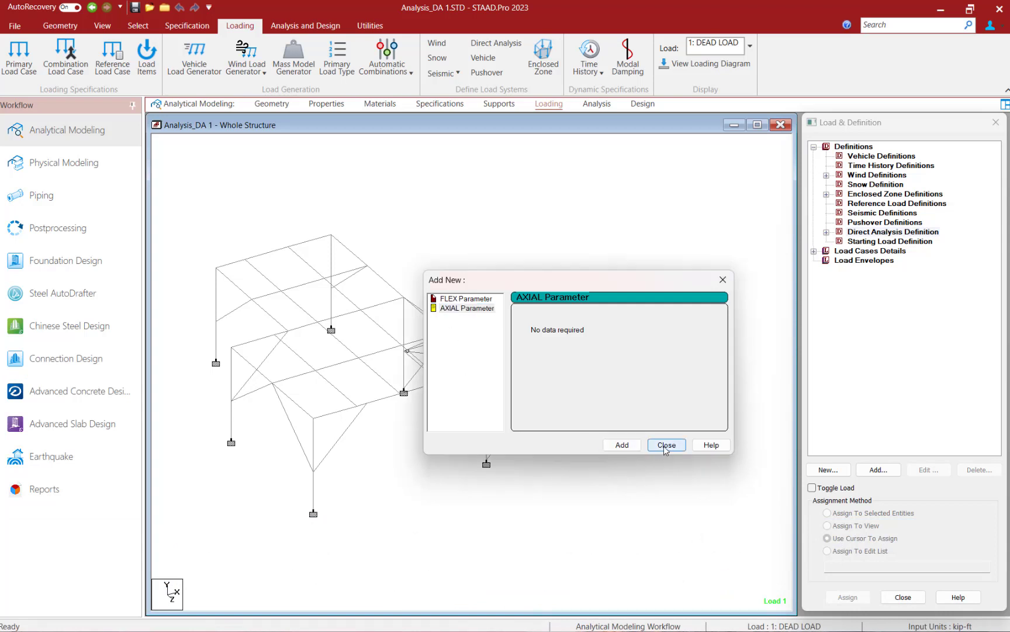
pyautogui.click(666, 444)
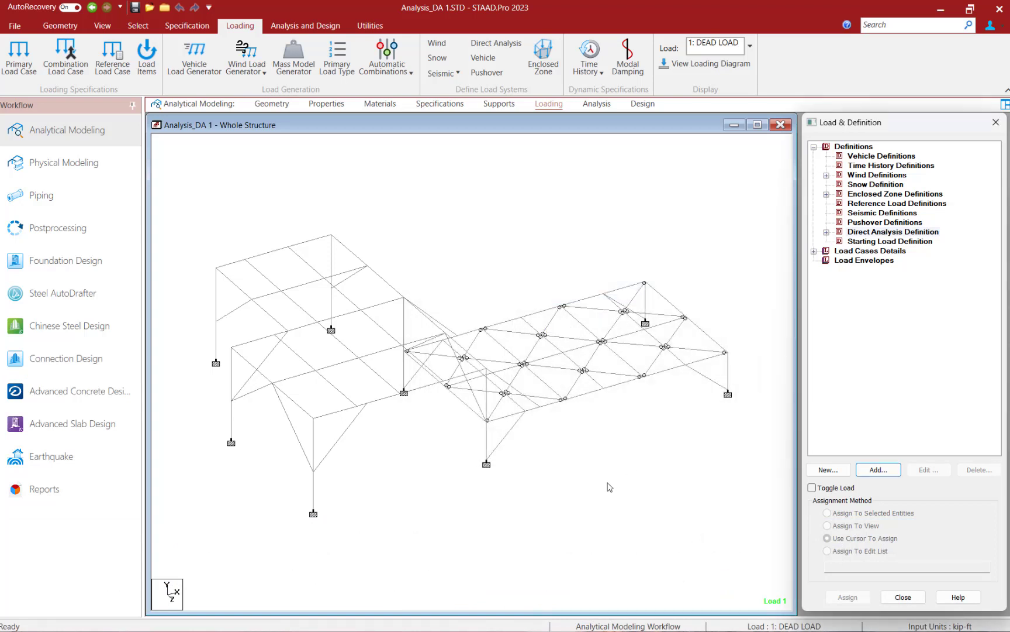
# - Assign the FLEX 1 and AXIAL direct analysis parameters to all members in the view
pyautogui.click(826, 233)
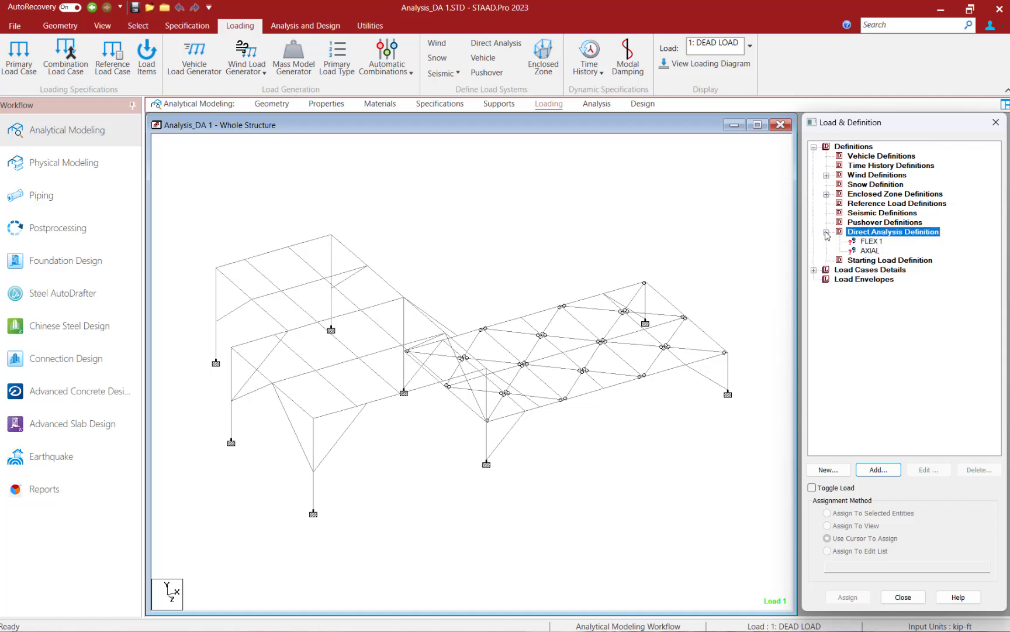
pyautogui.click(726, 238)
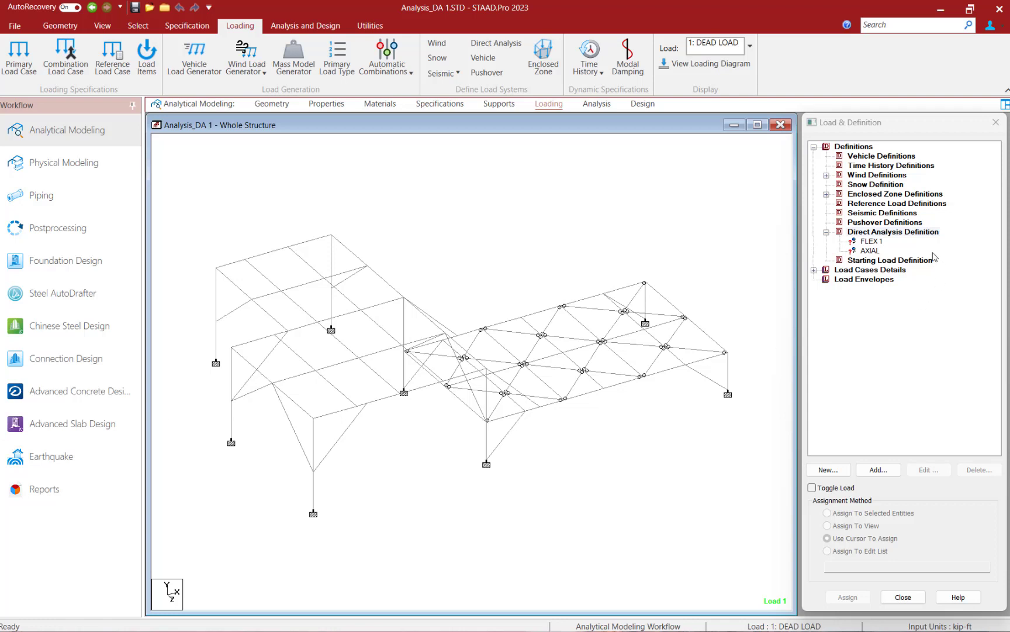
pyautogui.click(867, 242)
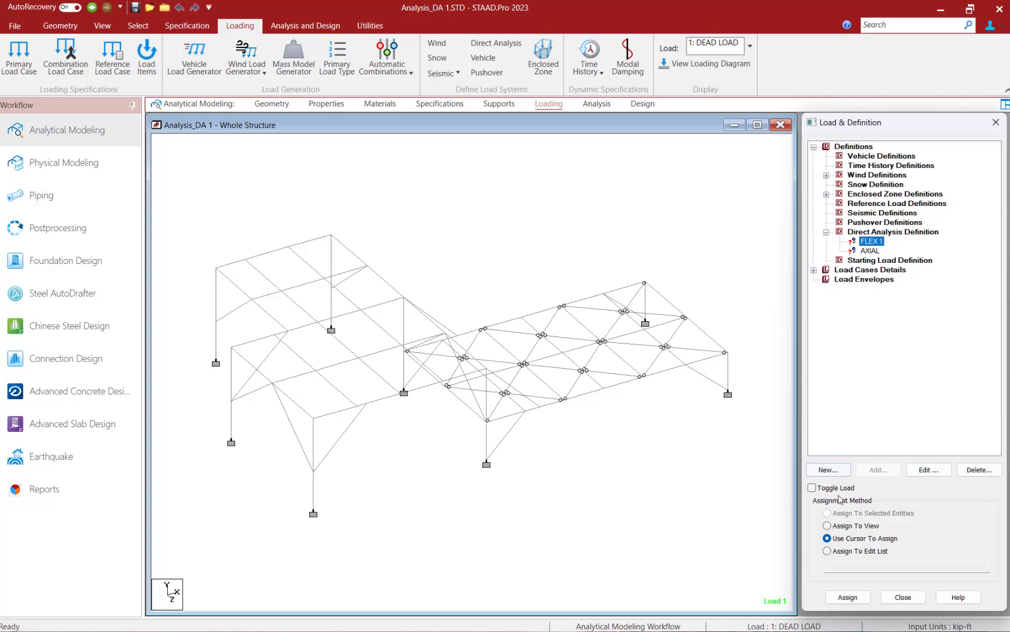
pyautogui.click(828, 525)
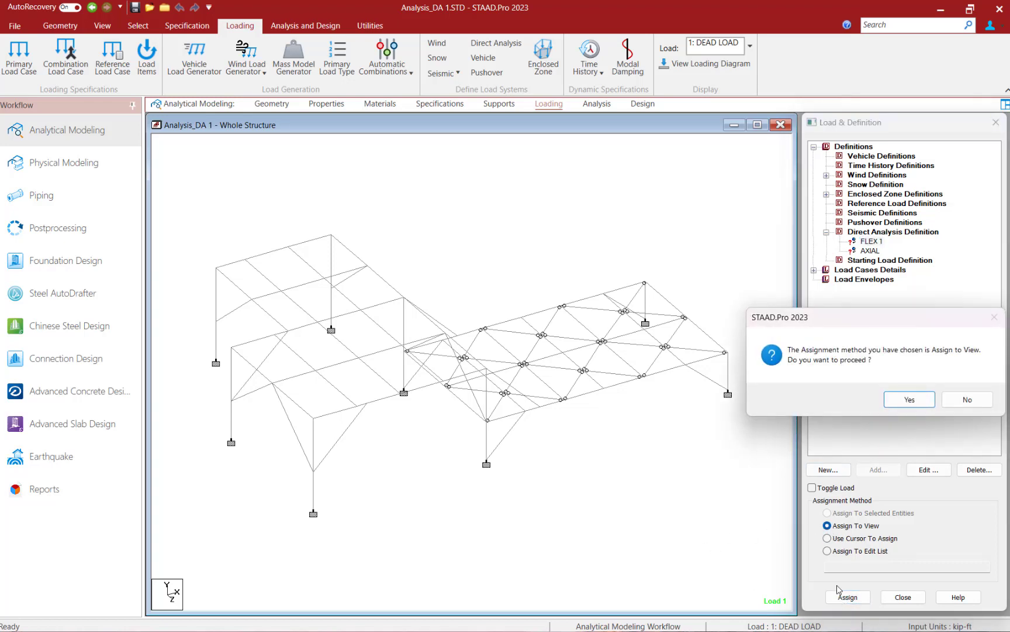
pyautogui.click(903, 396)
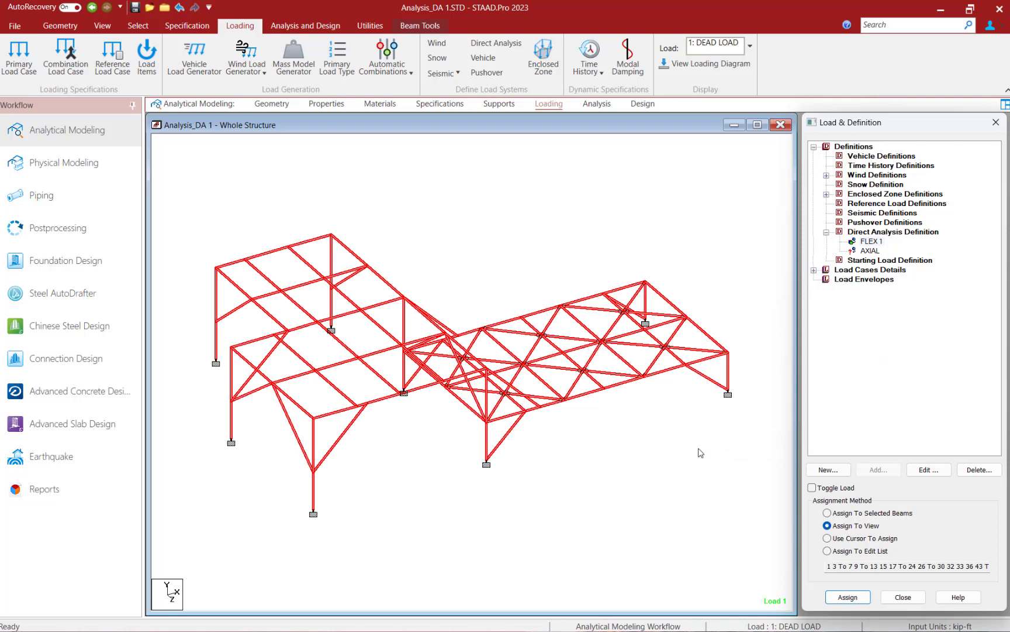
pyautogui.click(870, 250)
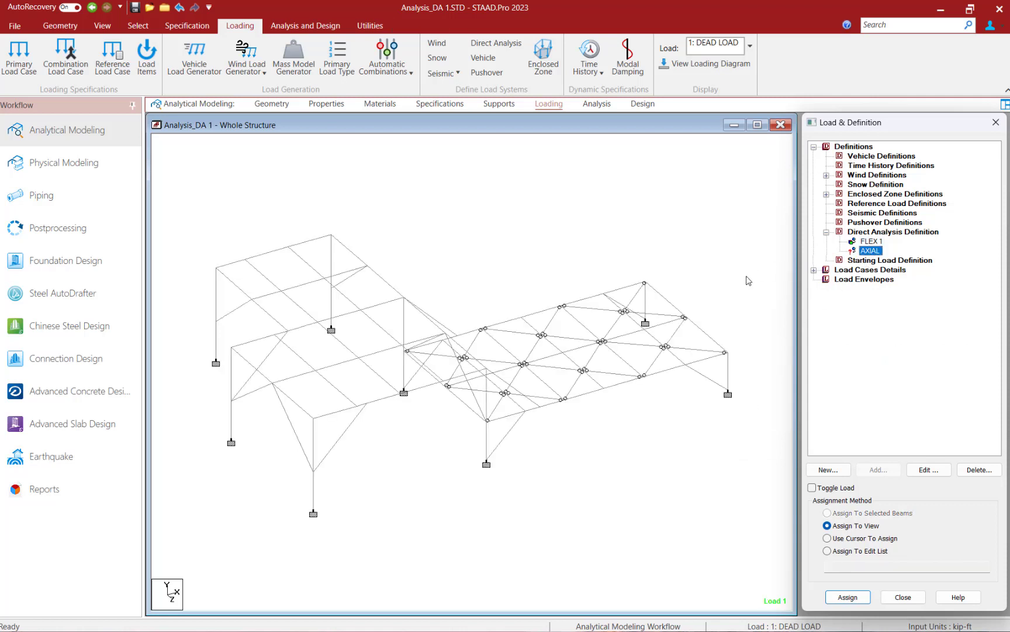
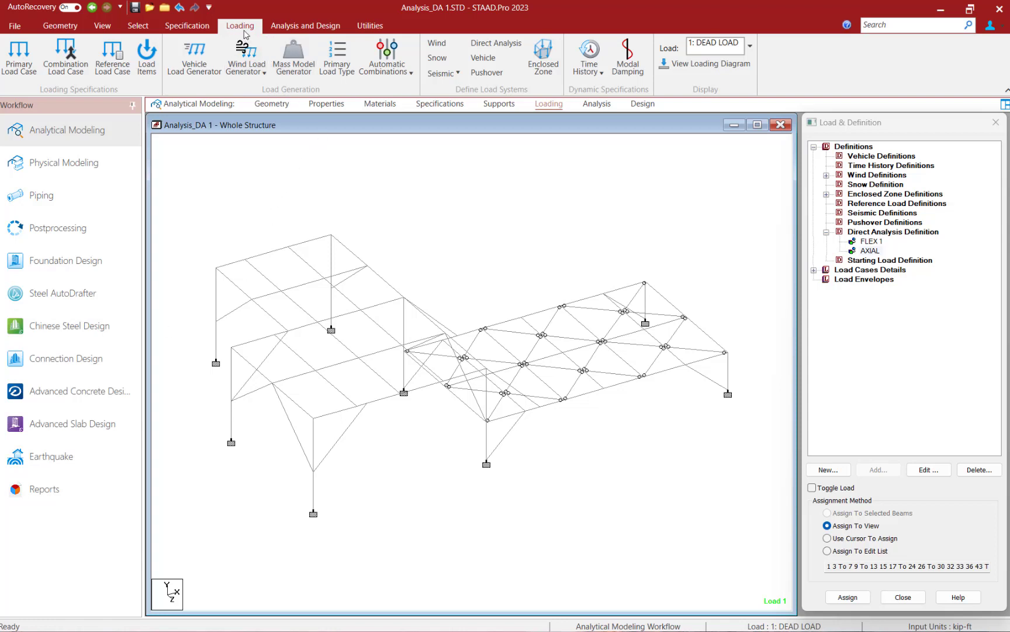
# - Set up automatic load combinations with code ASCE7-16 and category StrengthDesignL0<100psf
pyautogui.click(382, 56)
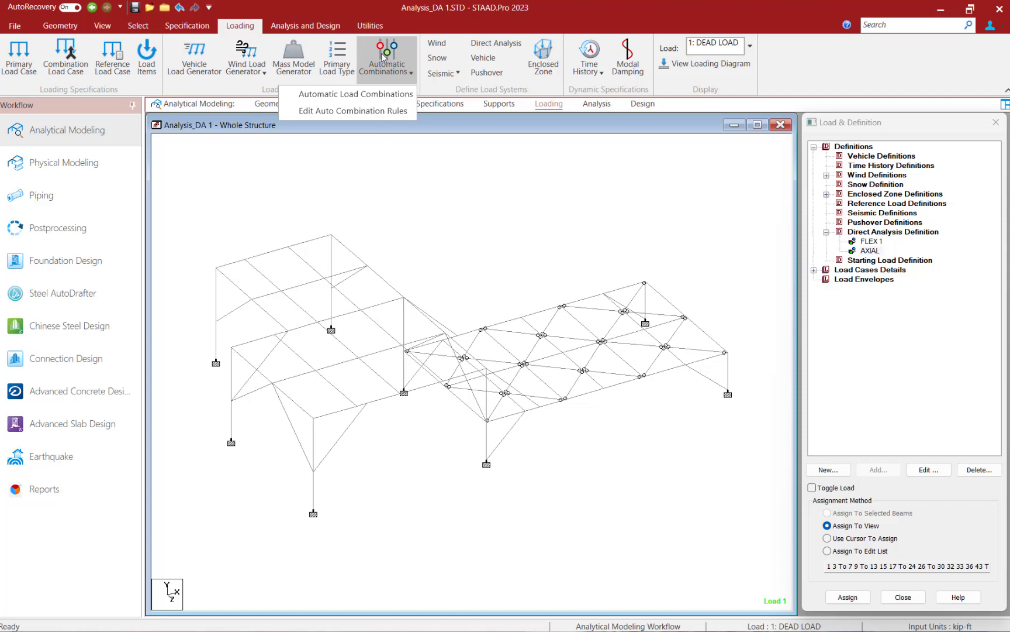
pyautogui.click(374, 93)
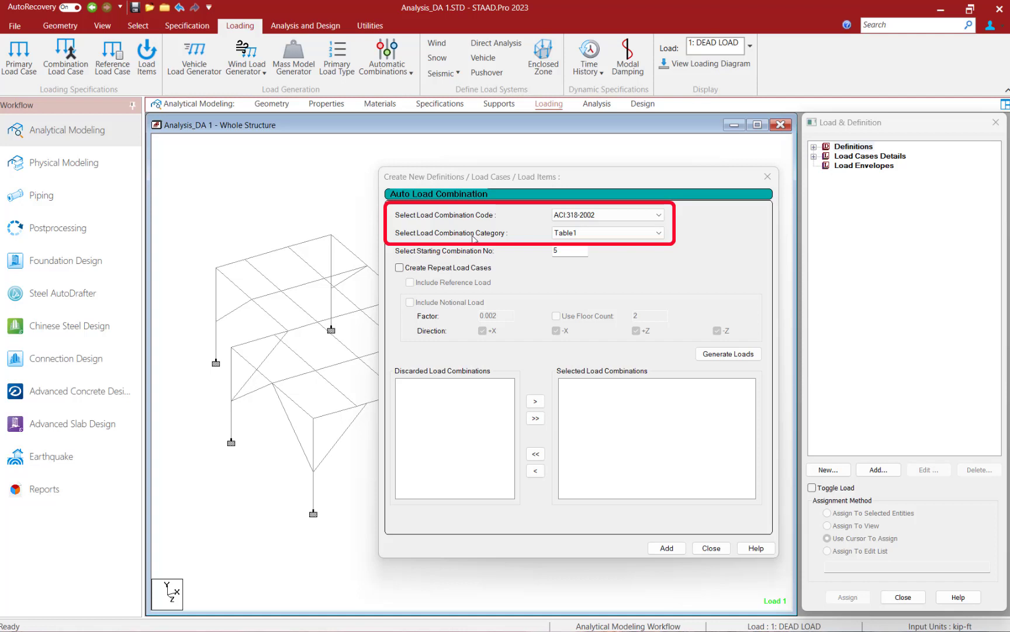
pyautogui.click(583, 221)
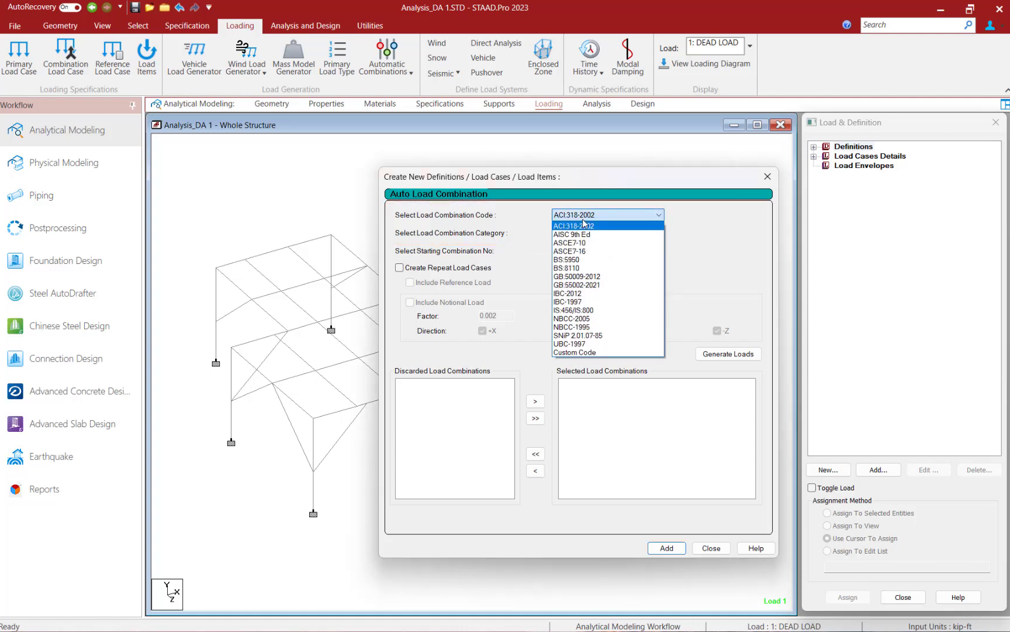
pyautogui.click(574, 252)
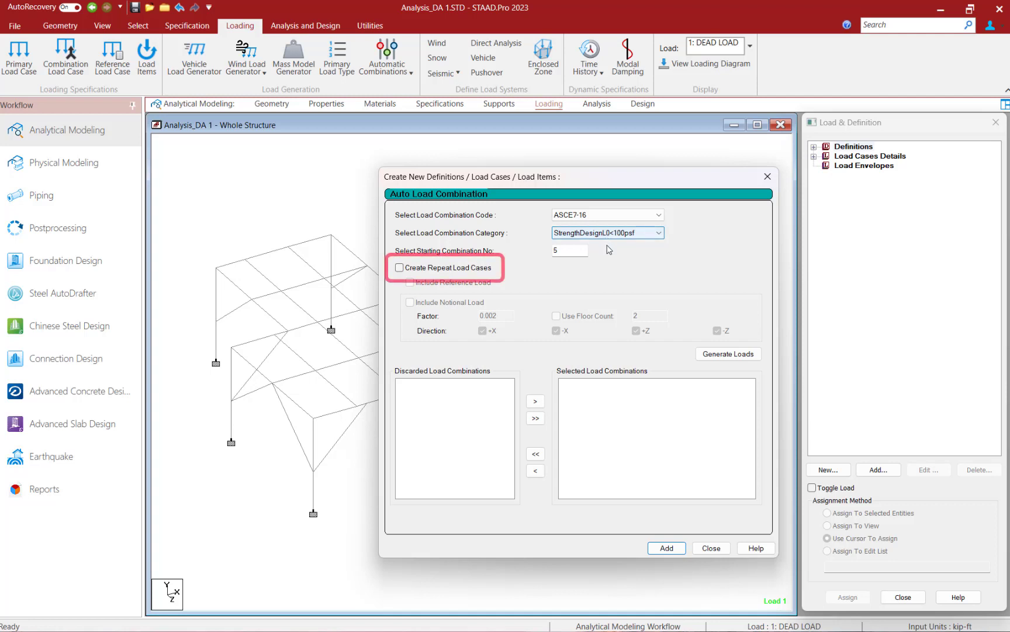
# - Create the combinations as repeat load cases including notional loads with factor 0.002 in the +X, -X, +Z and -Z directions
pyautogui.click(400, 267)
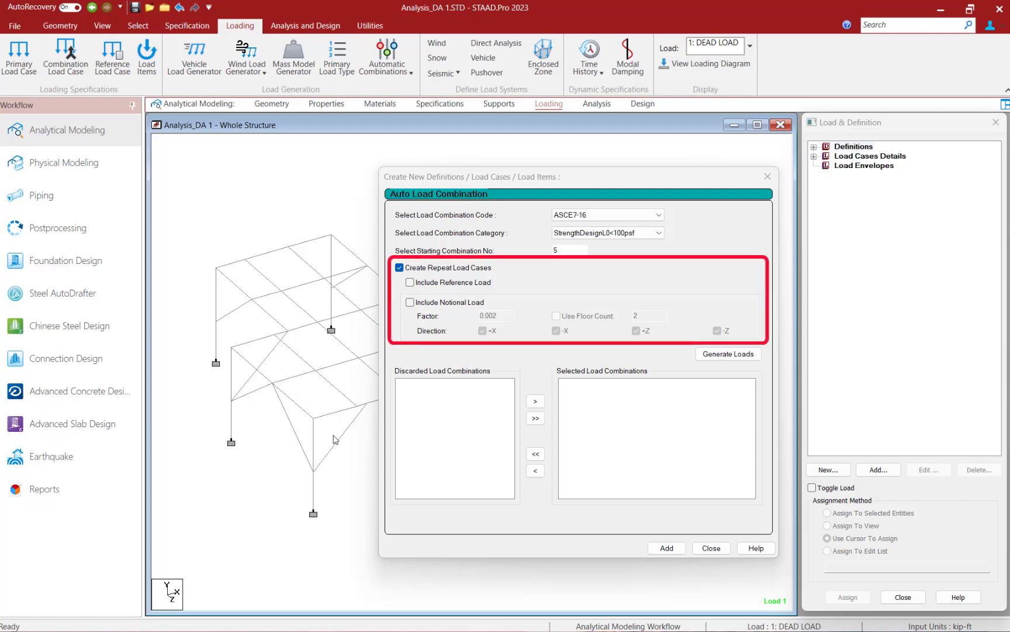
pyautogui.click(410, 303)
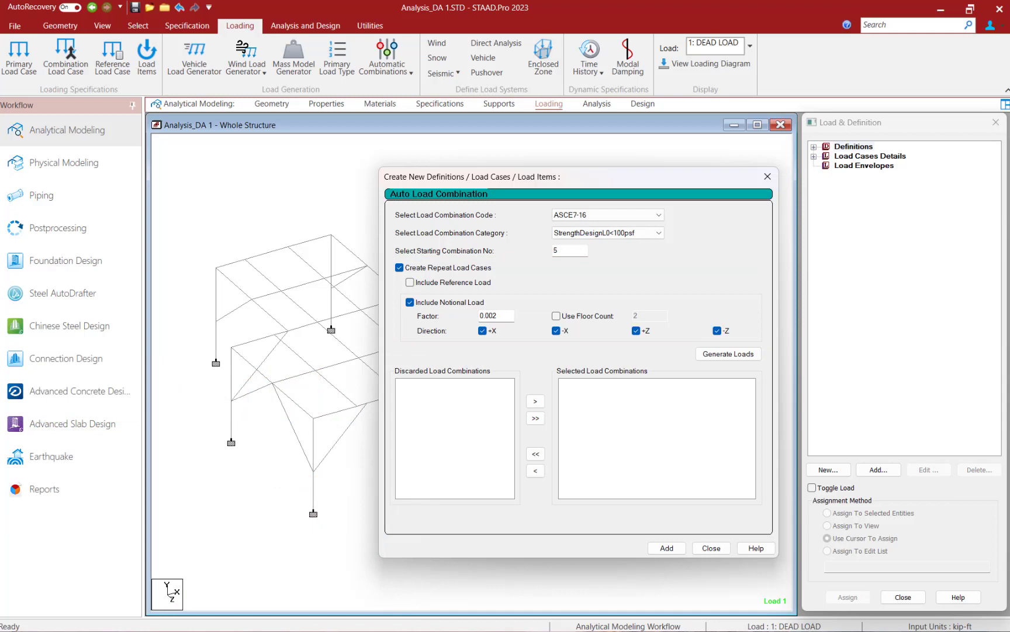
pyautogui.doubleClick(507, 316)
pyautogui.click(504, 312)
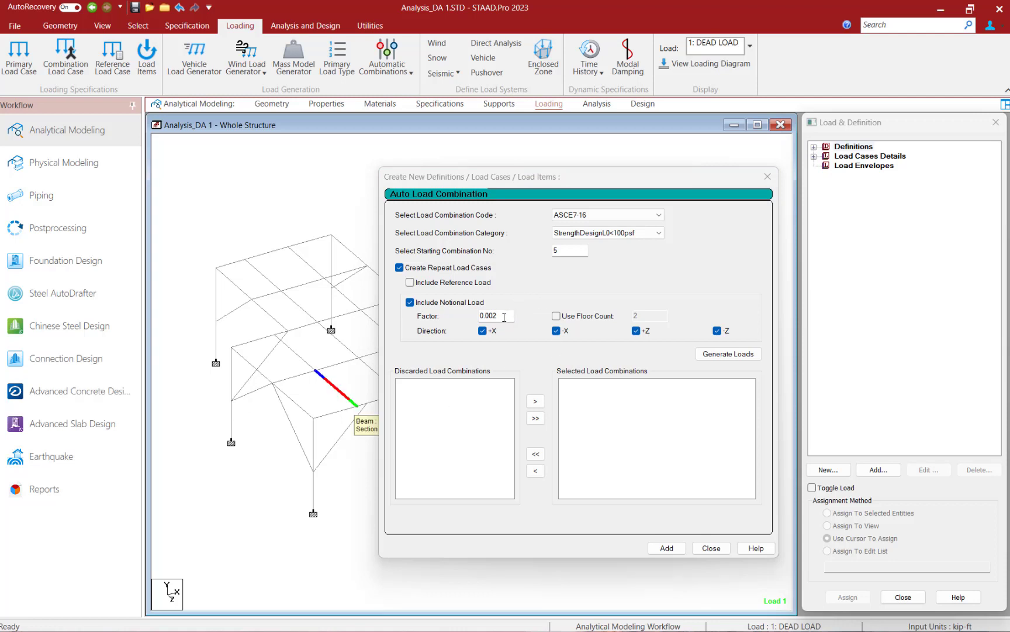
pyautogui.click(466, 308)
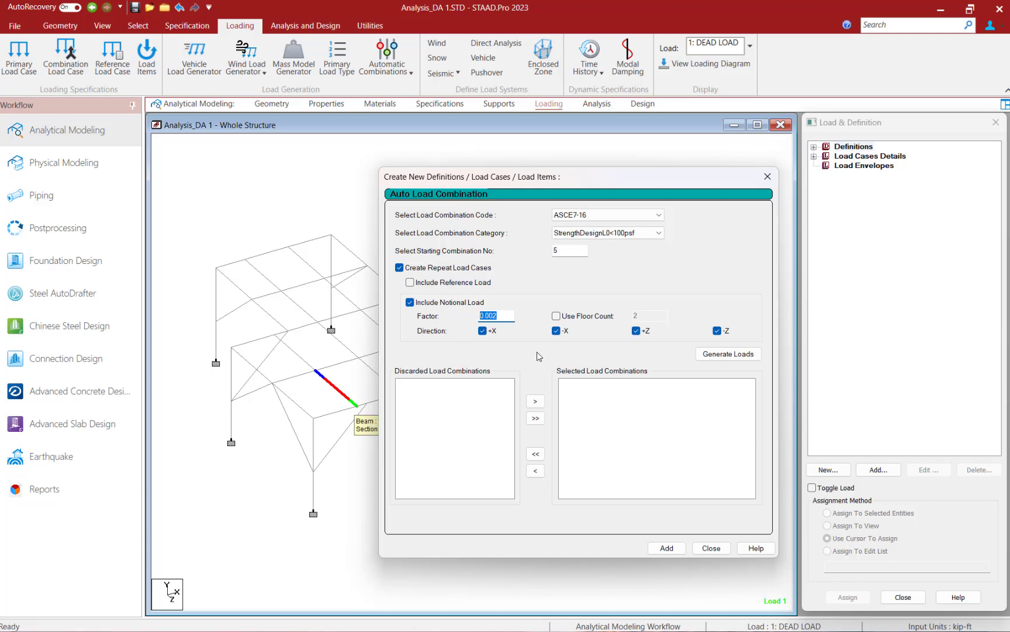
# - Generate the ASCE7-16 load combinations and add all of them to the load cases
pyautogui.click(741, 354)
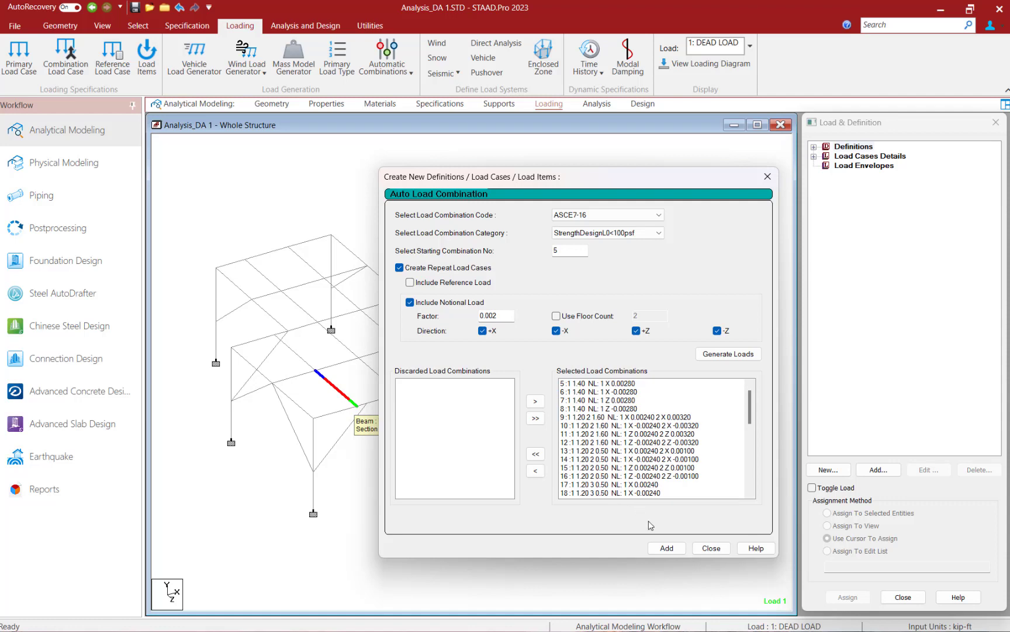
pyautogui.click(669, 550)
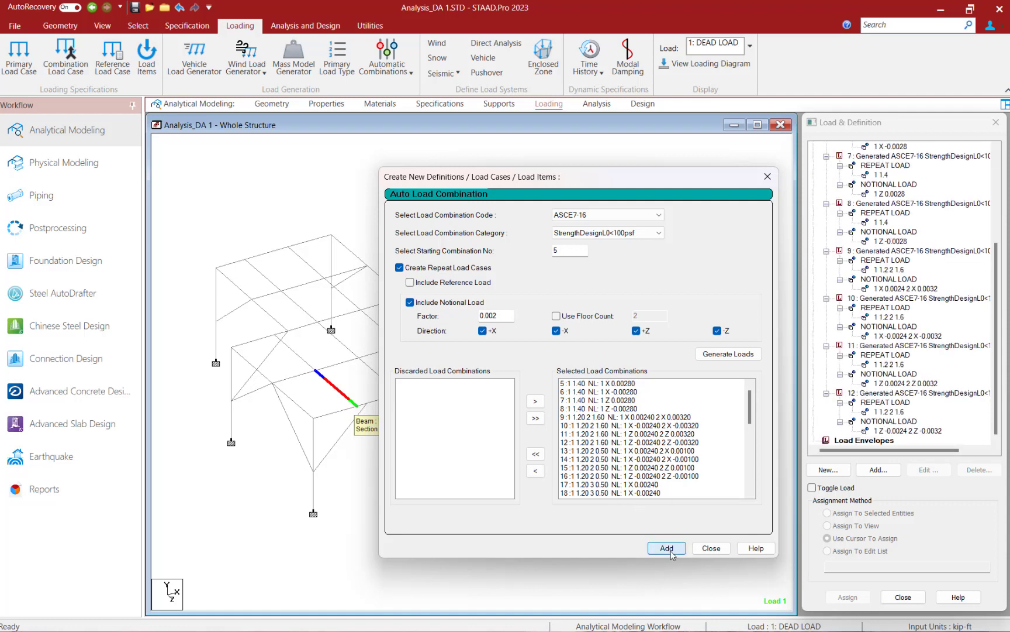
pyautogui.click(711, 548)
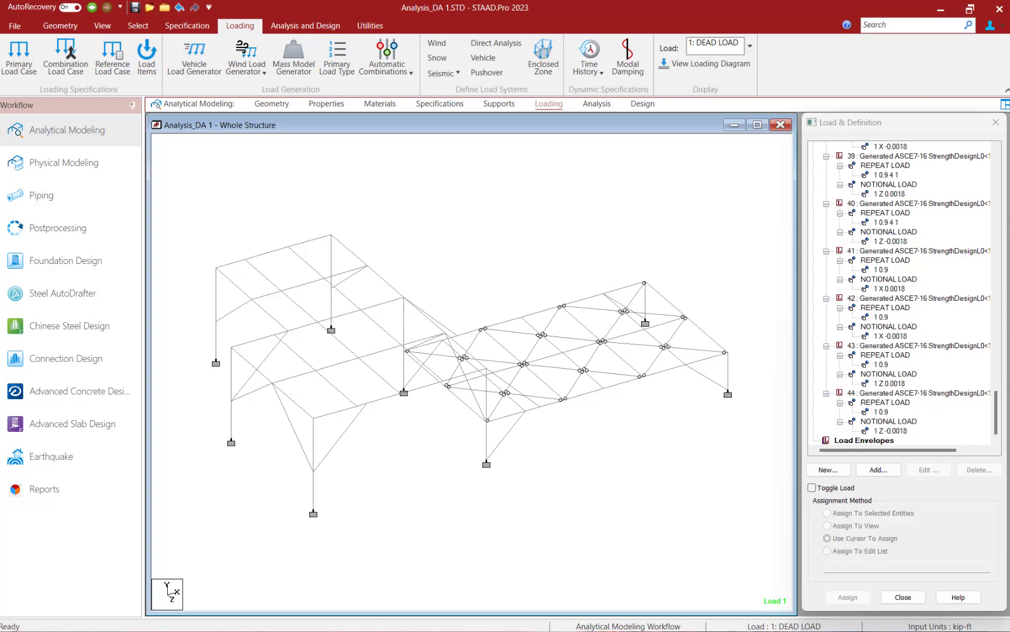
# - Add a Perform Direct Analysis command using LRFD, 15 iterations, 15 PDelta iterations, reduced EI, tau-b iteration and no print option
pyautogui.click(595, 106)
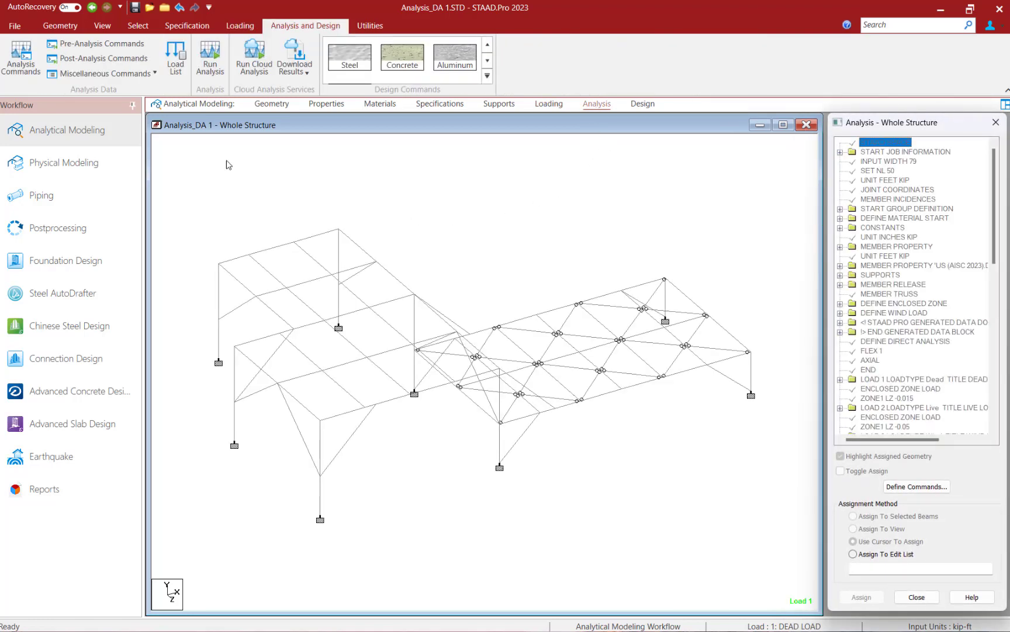
pyautogui.click(26, 67)
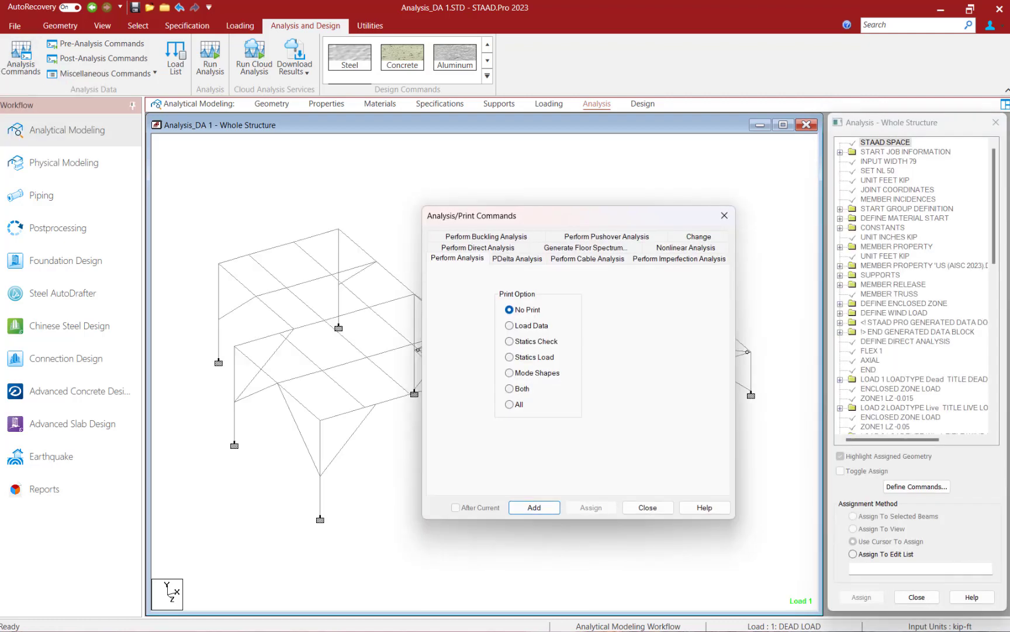
pyautogui.click(508, 218)
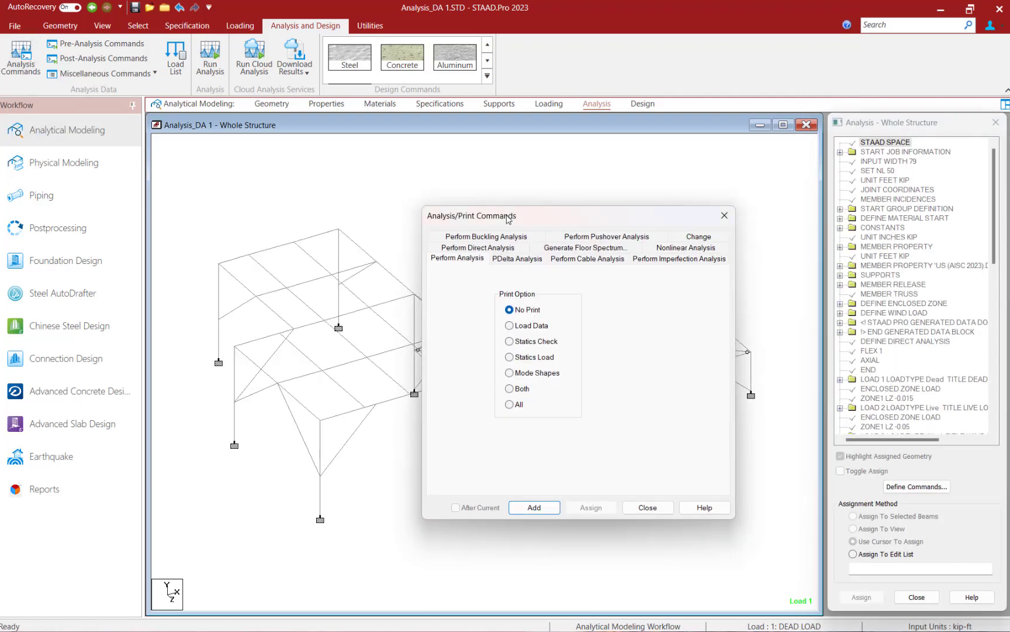
pyautogui.click(478, 248)
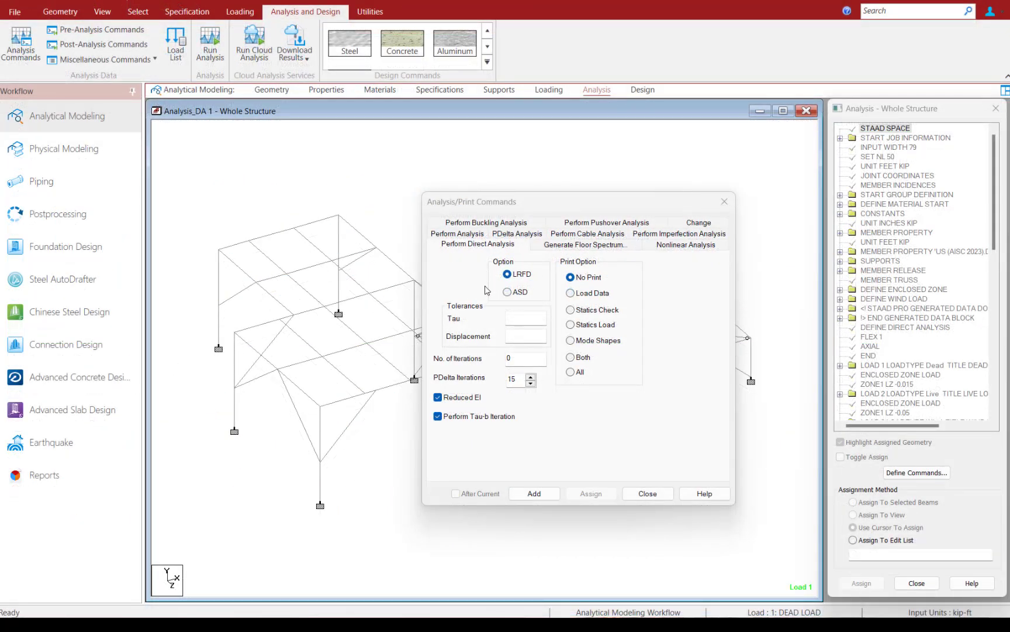
pyautogui.click(528, 279)
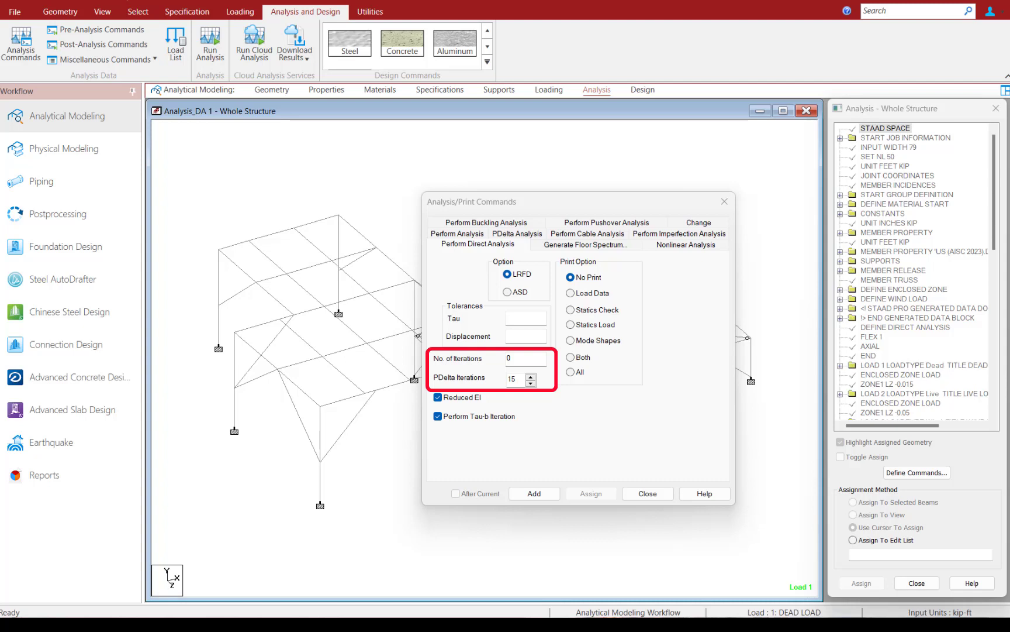
pyautogui.doubleClick(514, 358)
pyautogui.write('15')
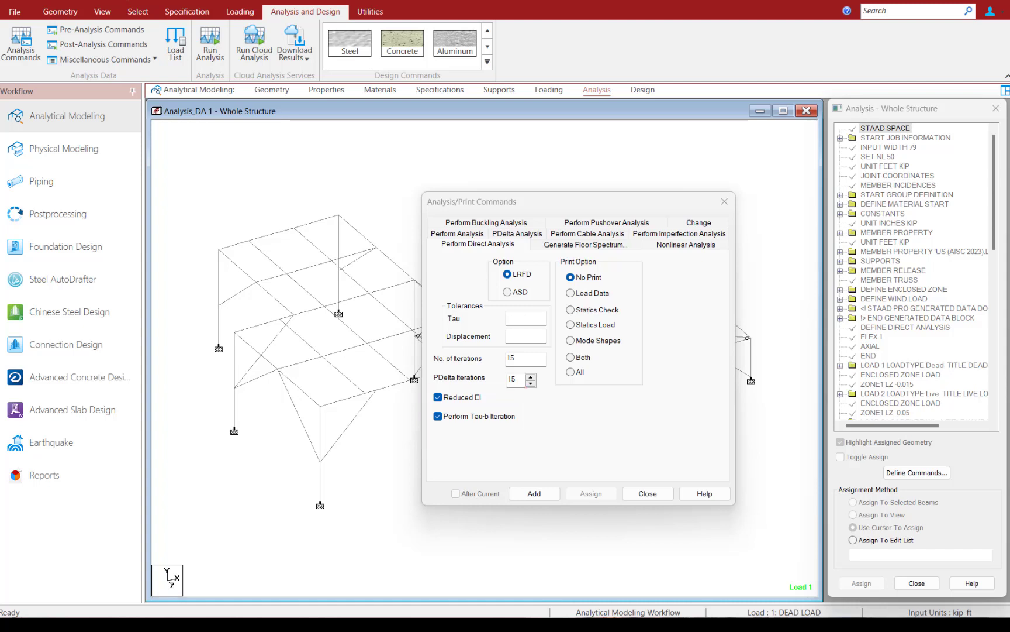
pyautogui.click(521, 497)
pyautogui.click(647, 493)
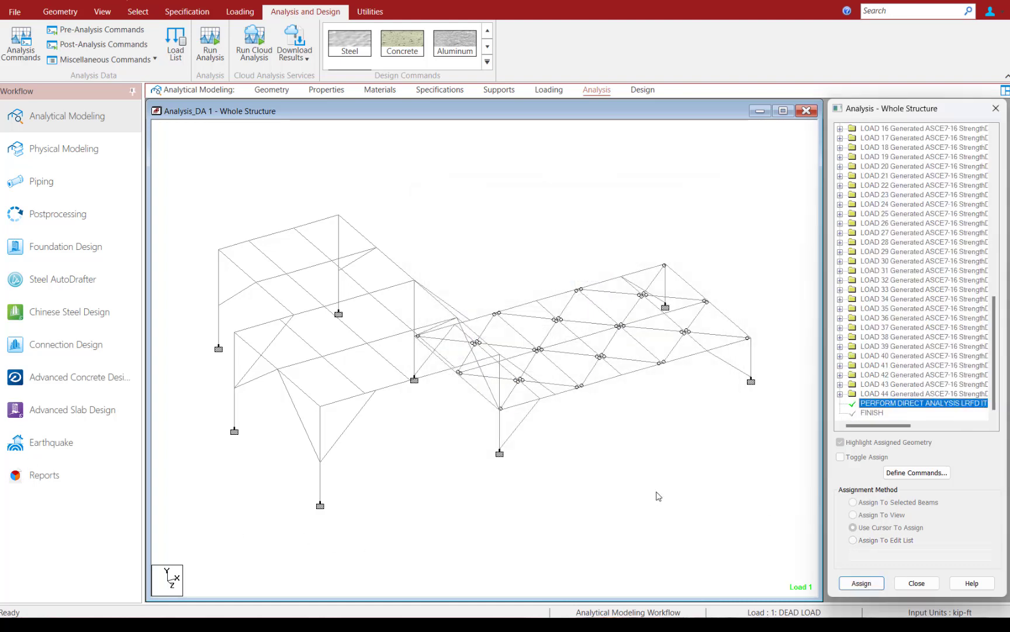